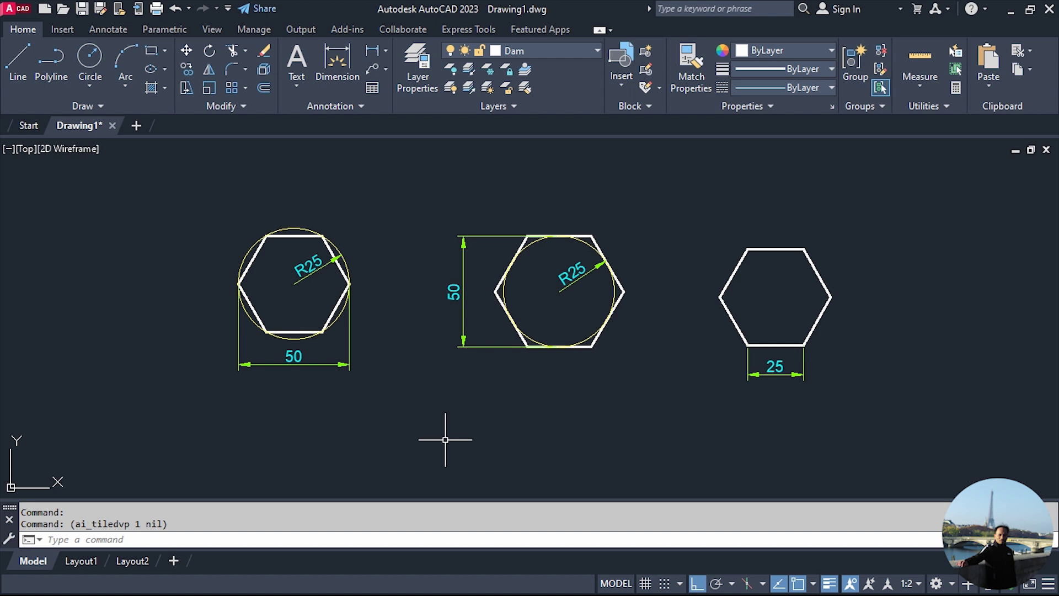
Pan and zoom to review the three hexagons, then fit them all in view
scroll(279, 289, up, 3)
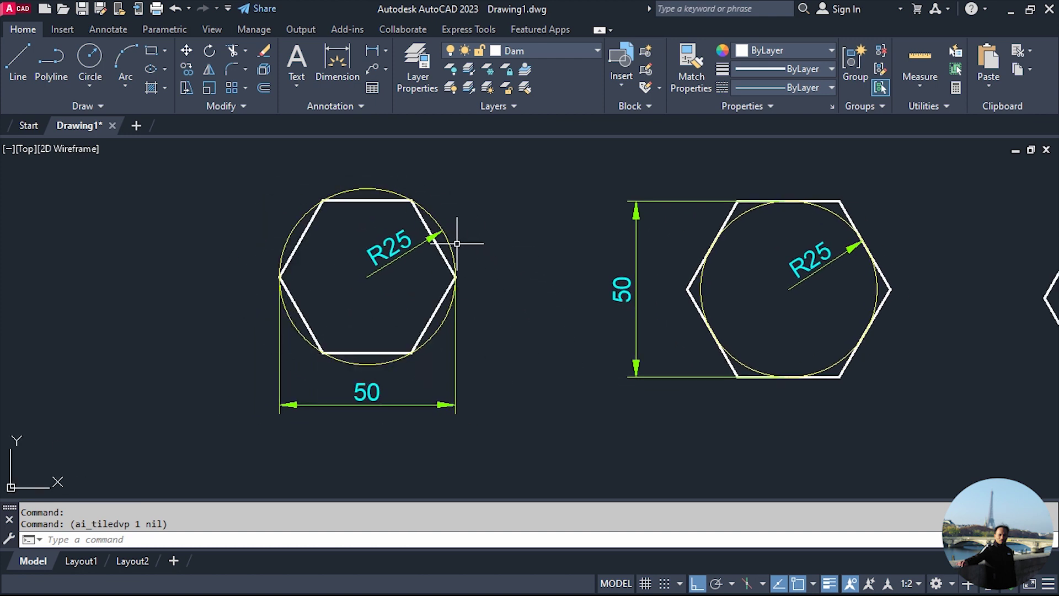
mouse_move(452, 243)
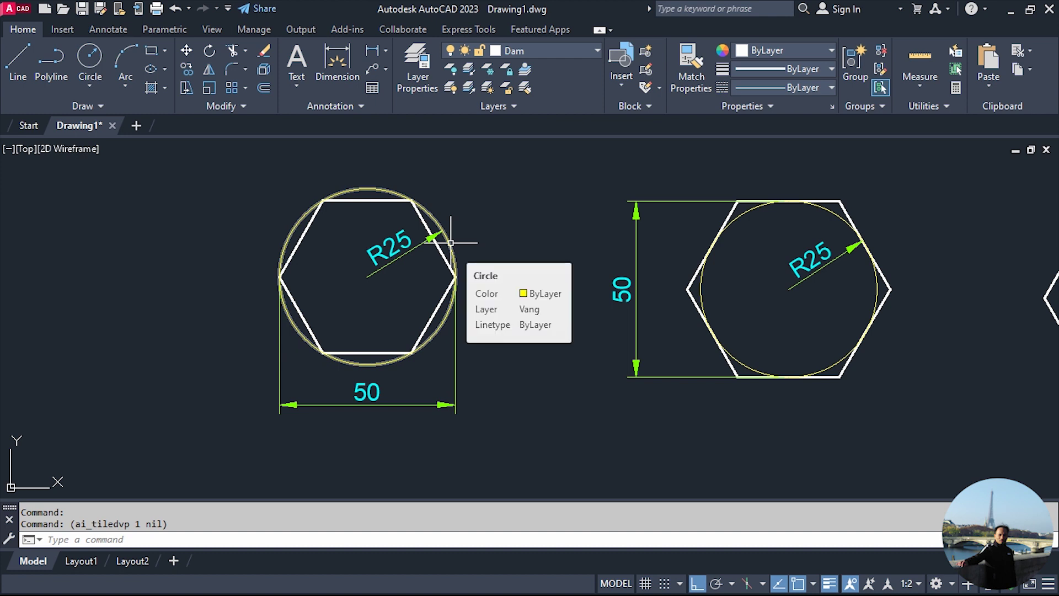
middle_drag(788, 369, 432, 381)
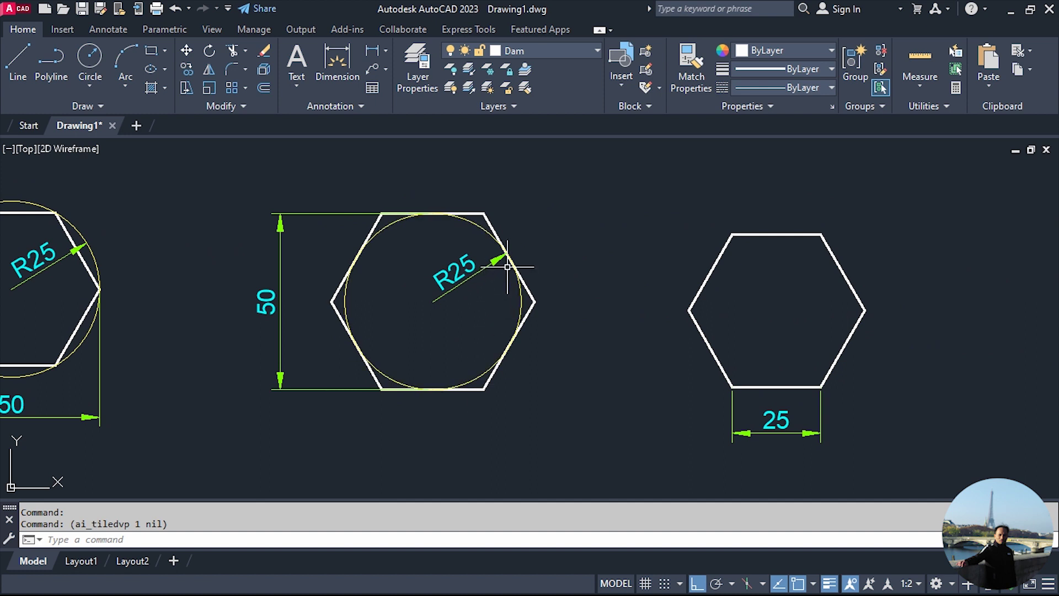
mouse_move(875, 418)
middle_down()
mouse_move(638, 373)
mouse_move(590, 378)
middle_up()
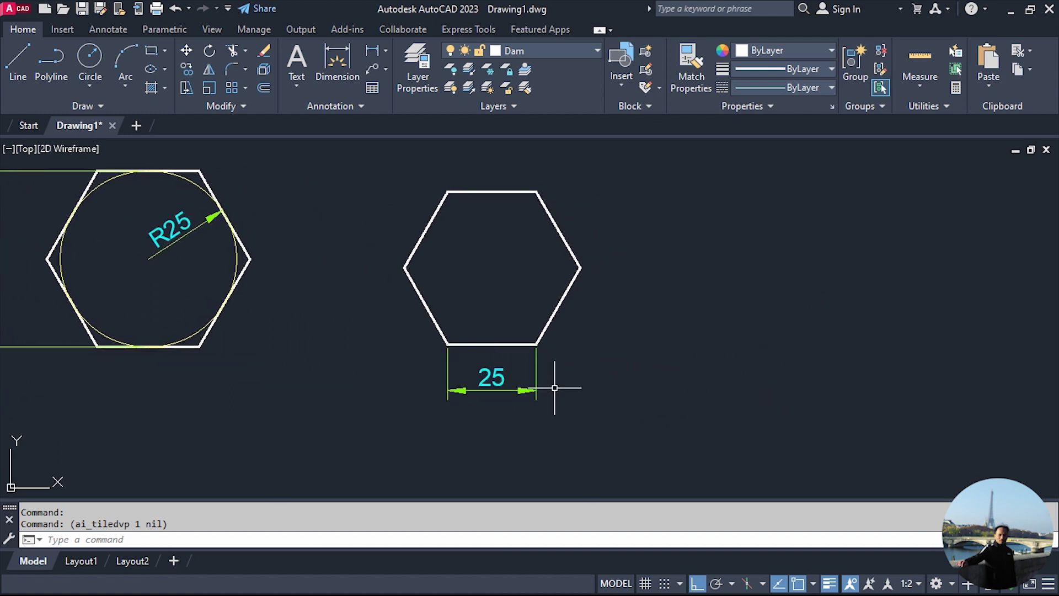
middle_click(555, 388)
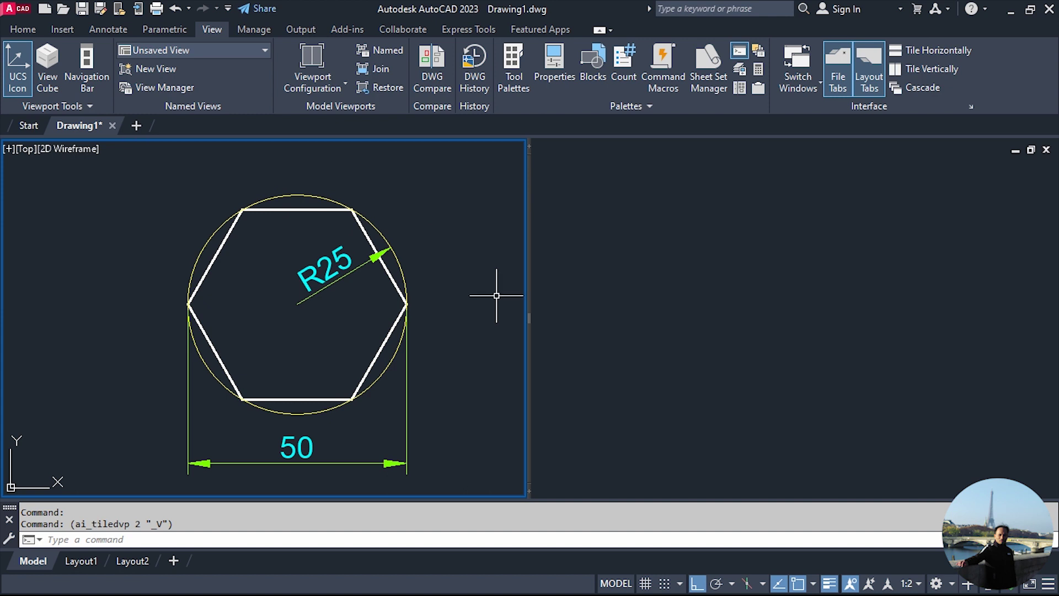
Start and cancel the Home tab Polygon tool, then activate the right viewport
click(22, 28)
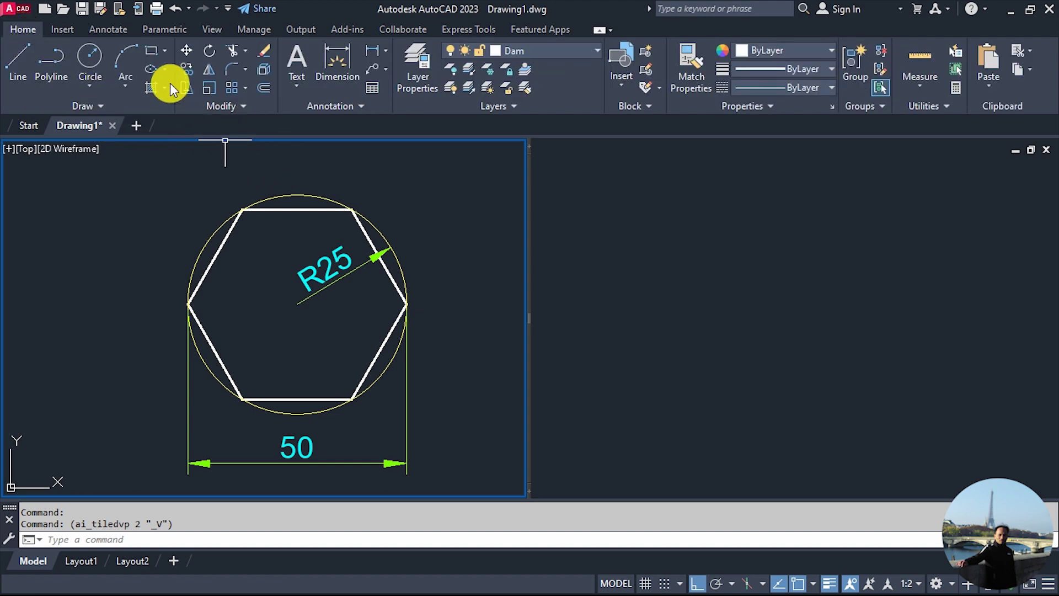
click(164, 51)
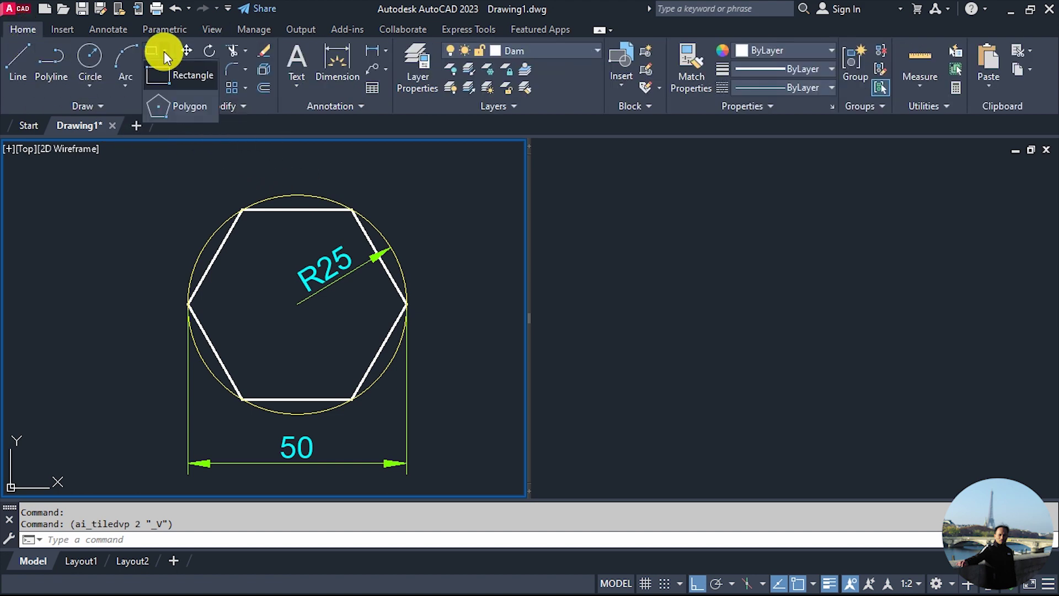
click(181, 107)
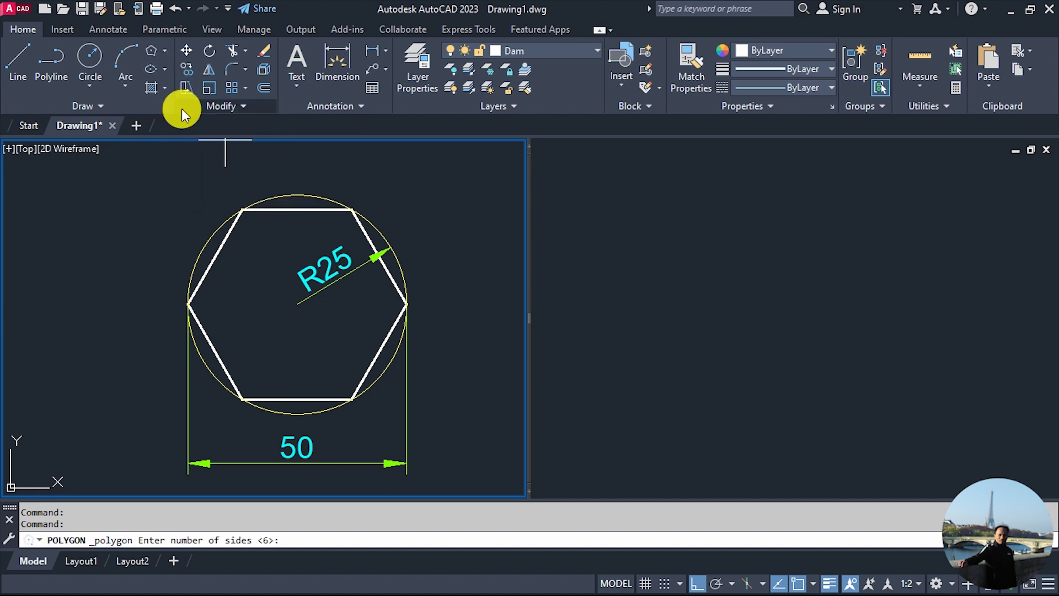
key(Escape)
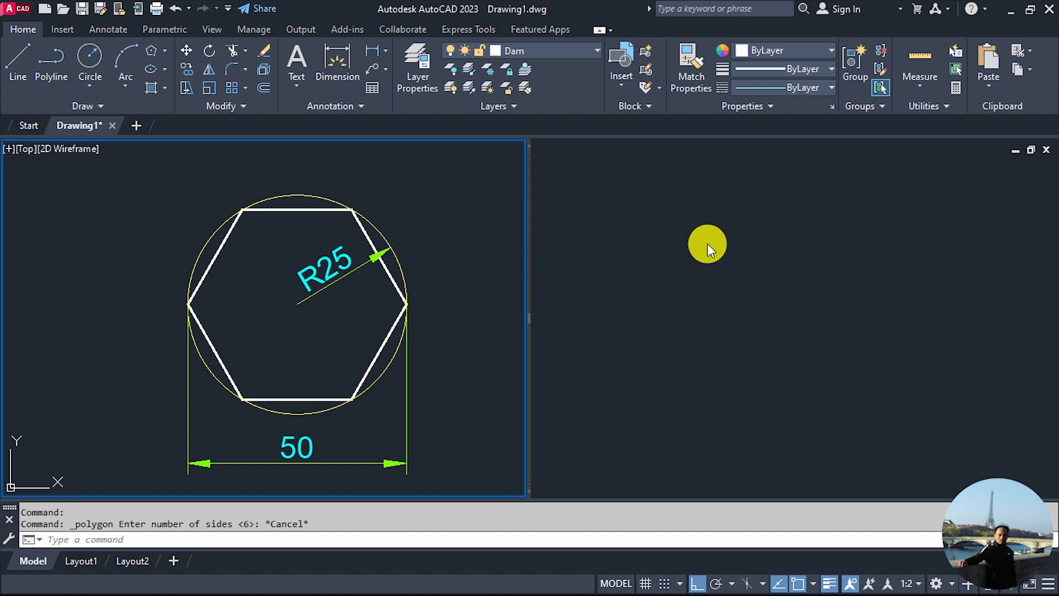
click(708, 243)
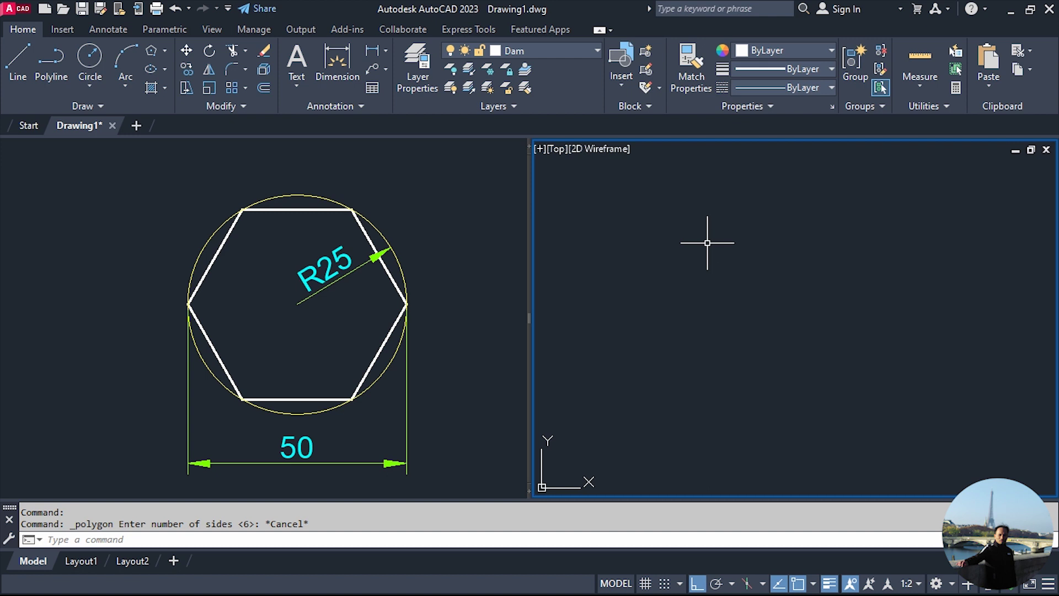
Draw a six-sided polygon inscribed in a radius-25 circle, then start a DLI linear dimension
text(POL)
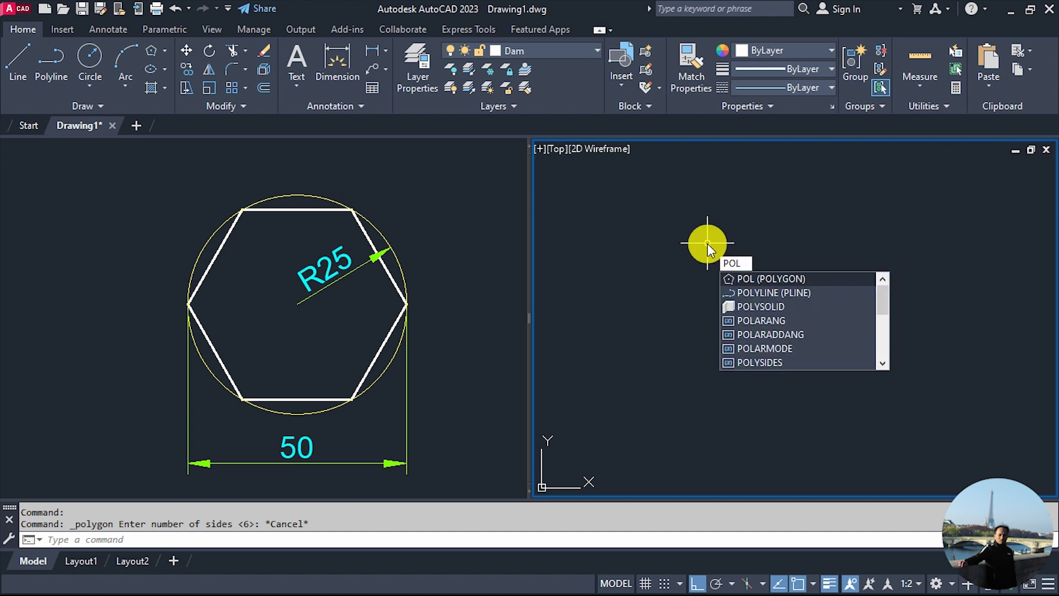
key(Return)
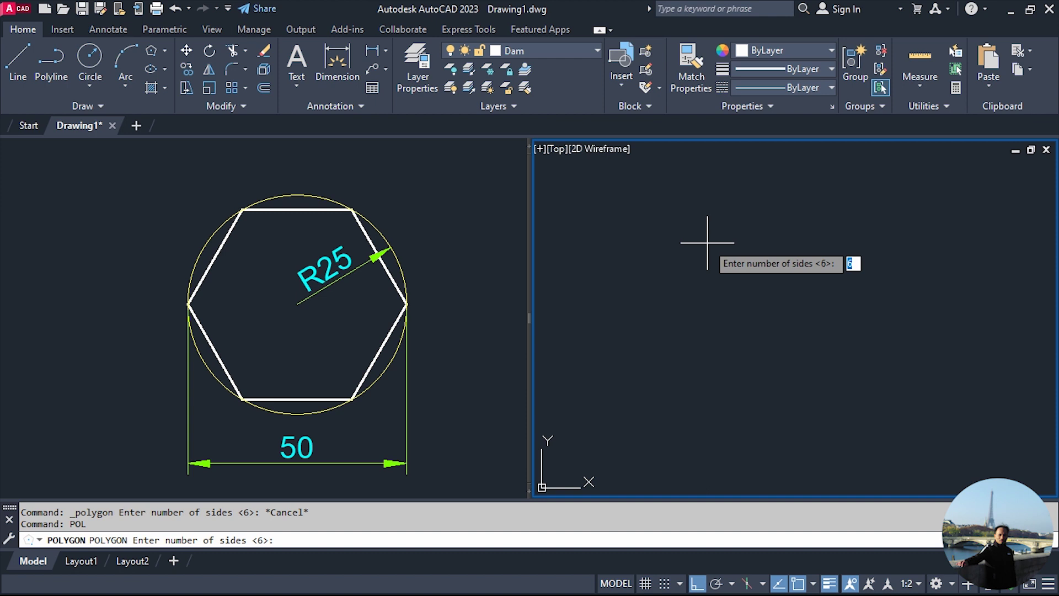
key(Return)
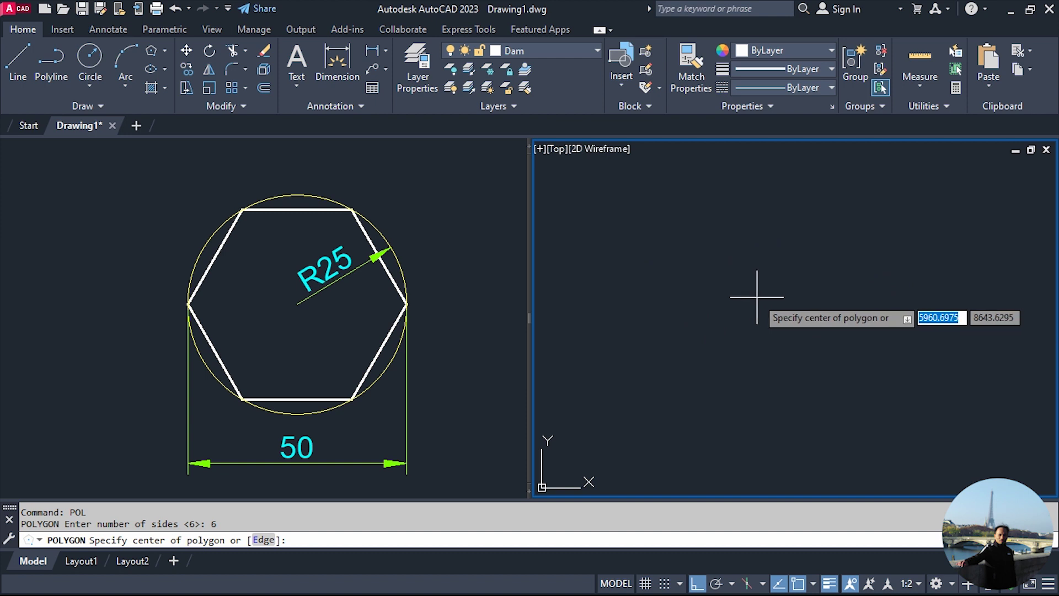
click(757, 297)
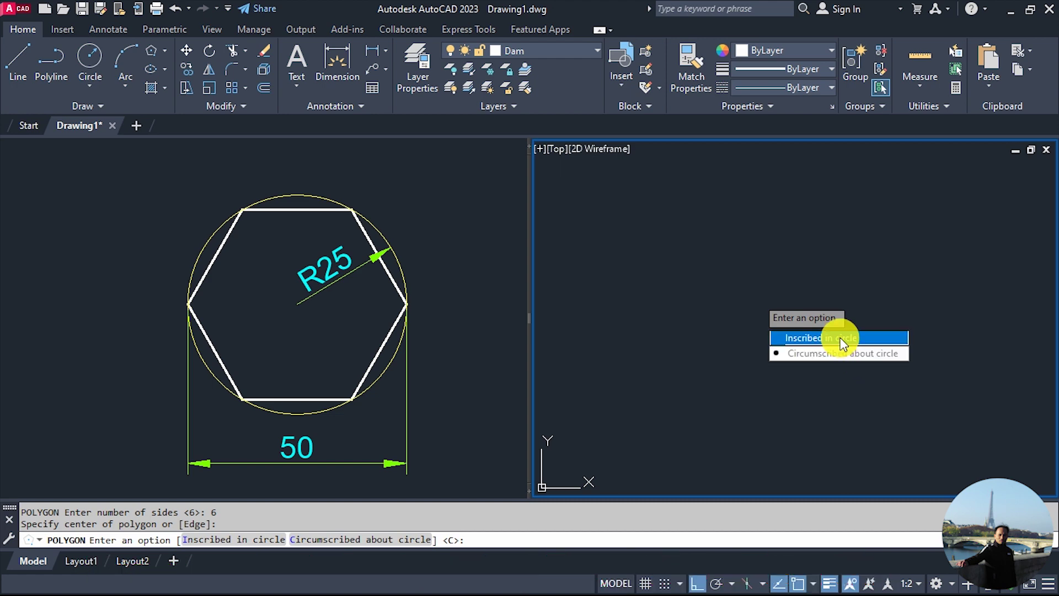
click(842, 339)
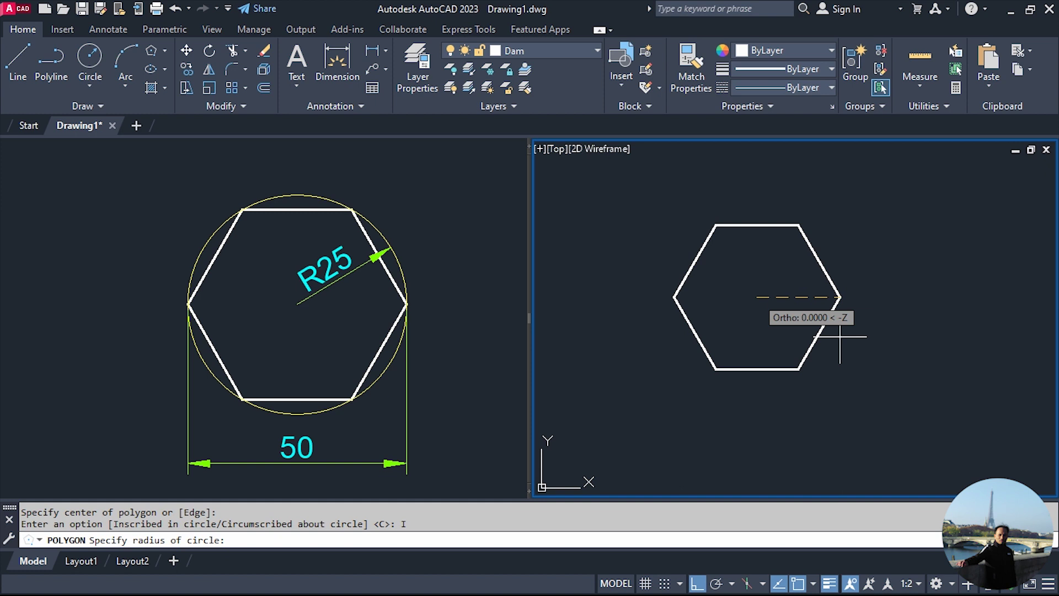
text(25)
key(Return)
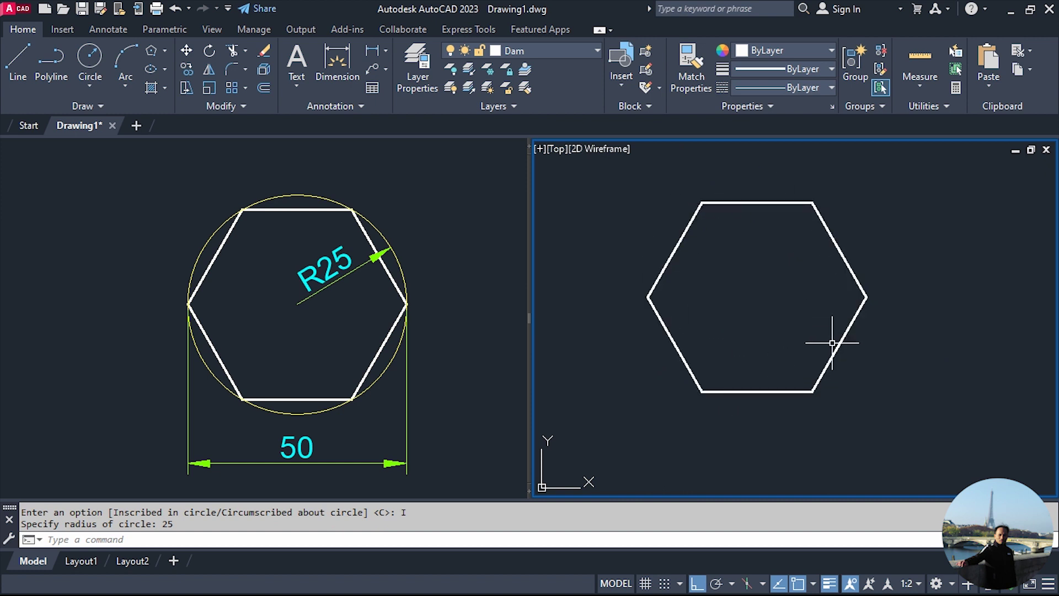
text(DLI)
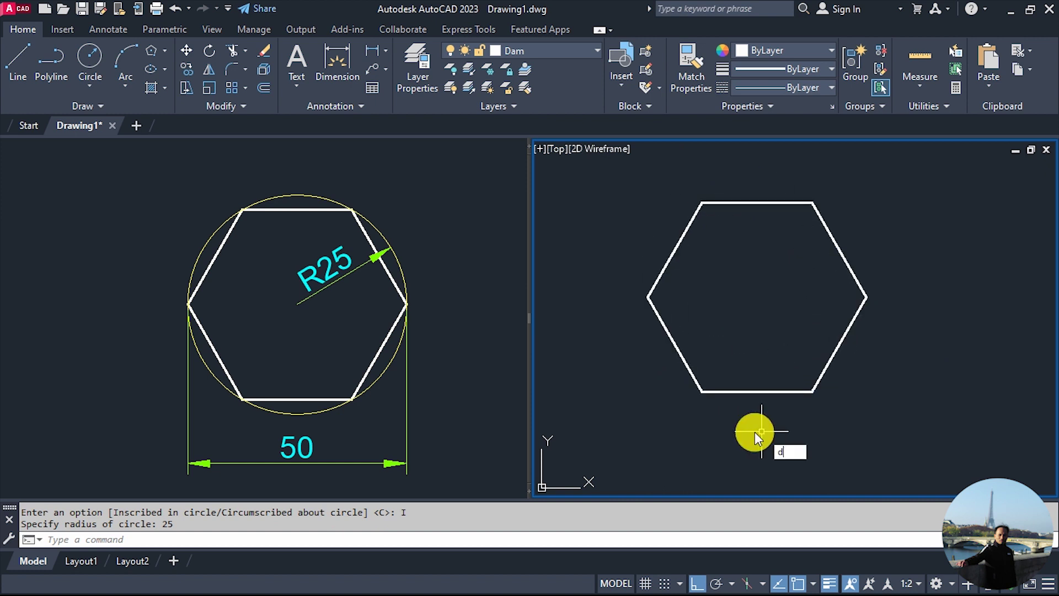
key(Return)
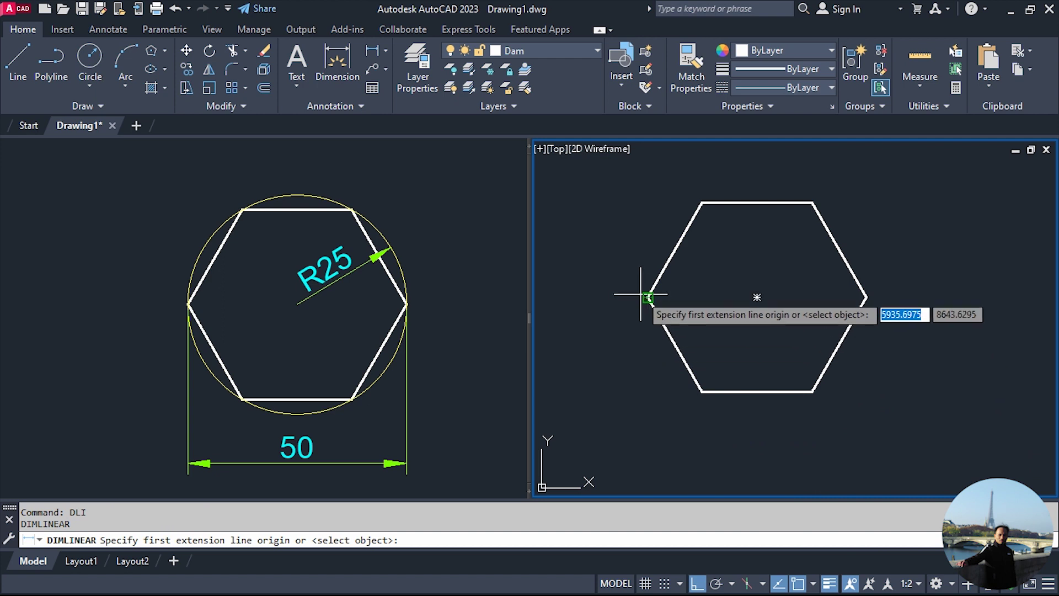
Dimension the hexagon 50 corner to corner below it, then activate the right viewport
click(648, 298)
click(866, 298)
click(802, 453)
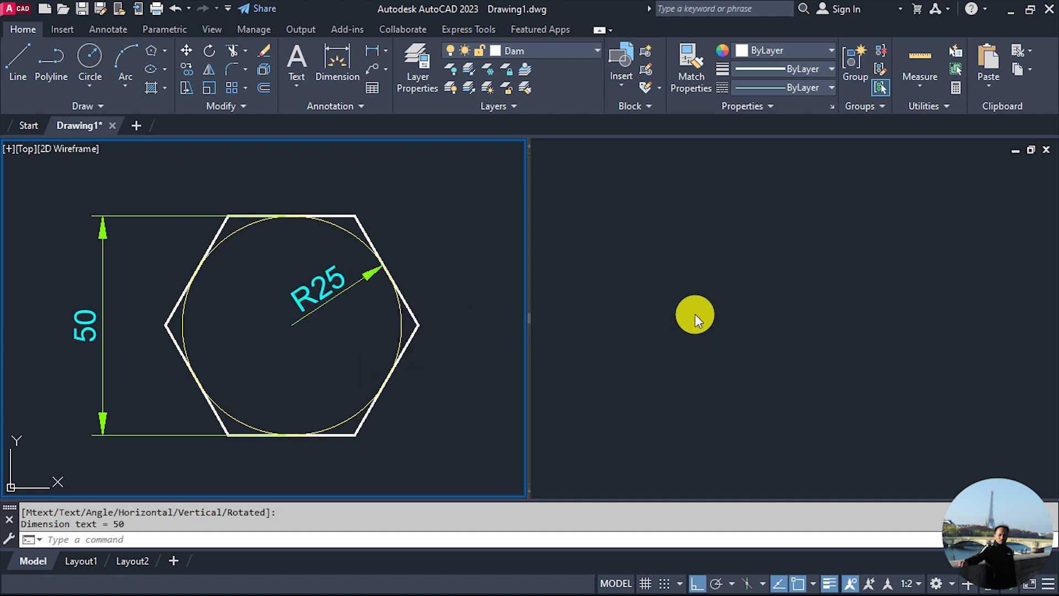
click(642, 241)
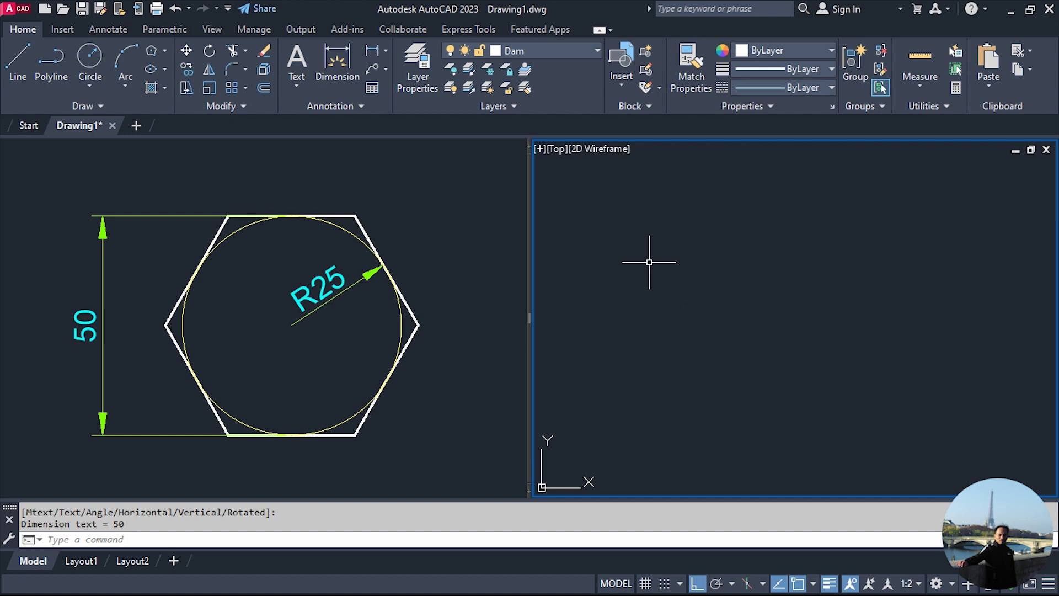
Draw a six-sided polygon circumscribed about a radius-25 circle in the right viewport
text(po)
key(Return)
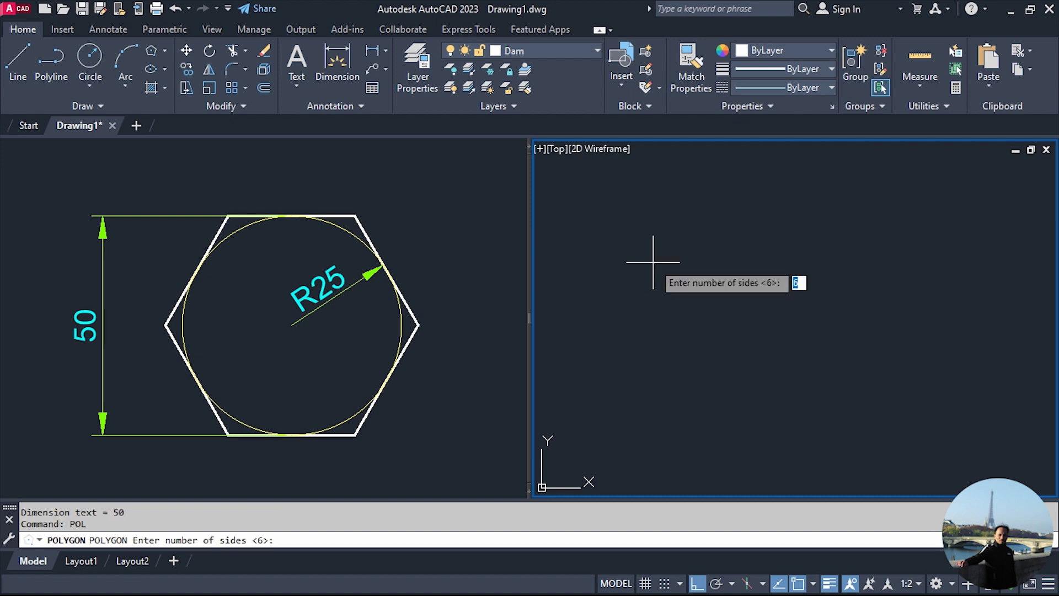
key(Return)
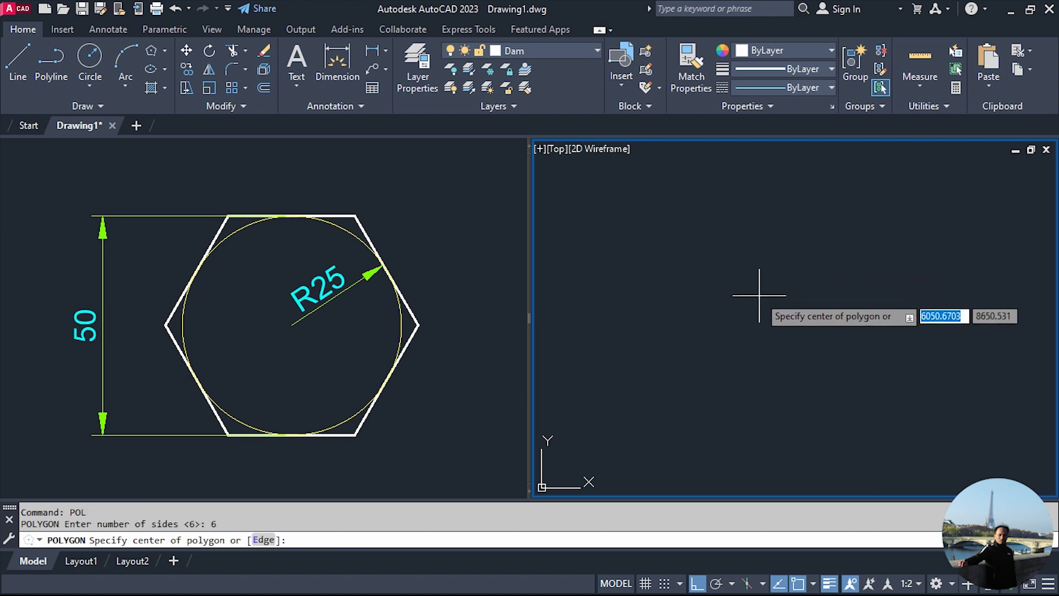
click(762, 283)
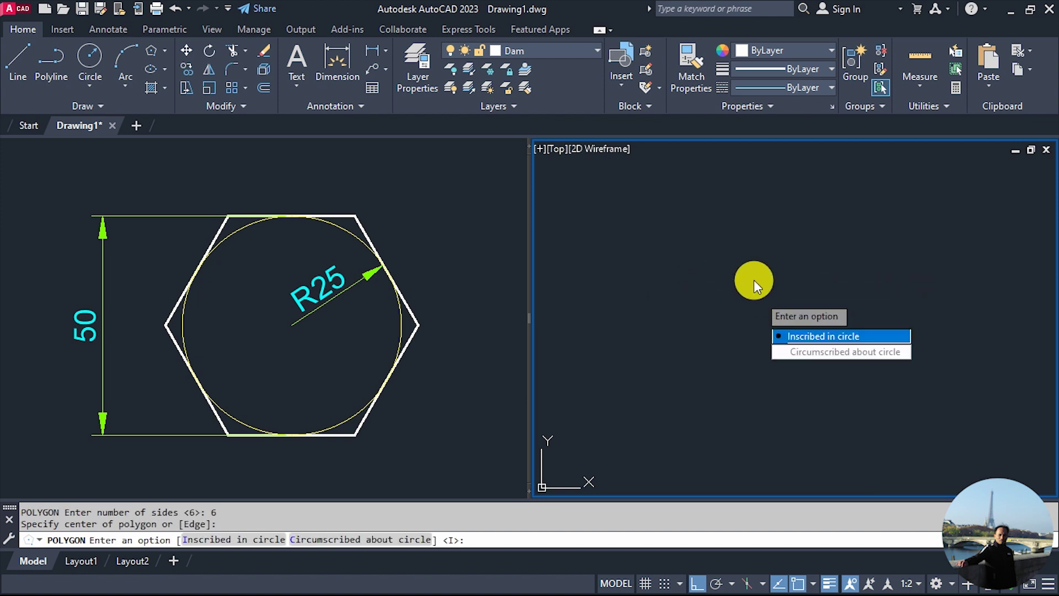
click(799, 352)
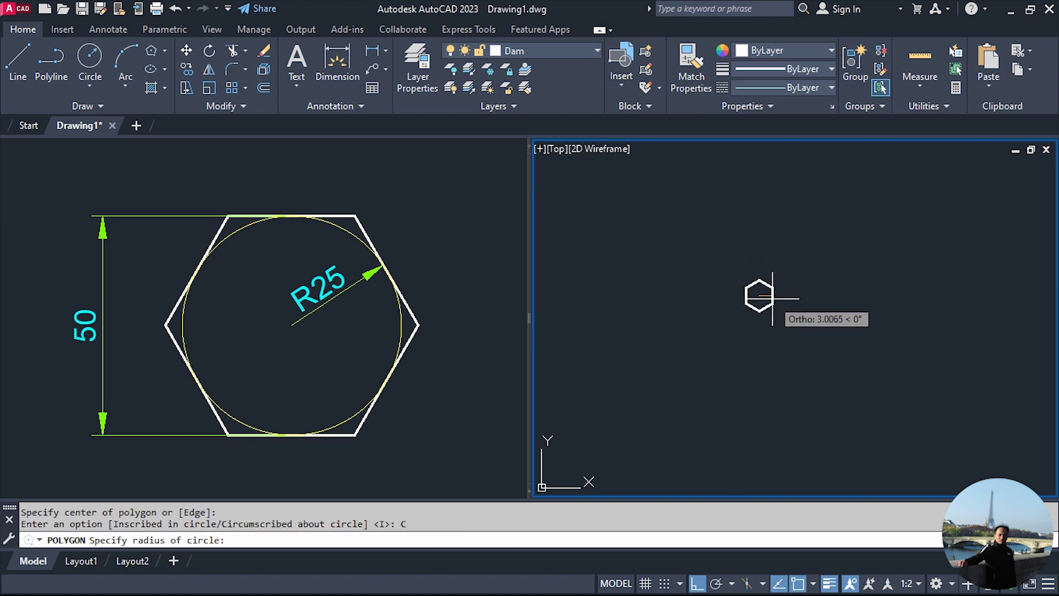
text(2)
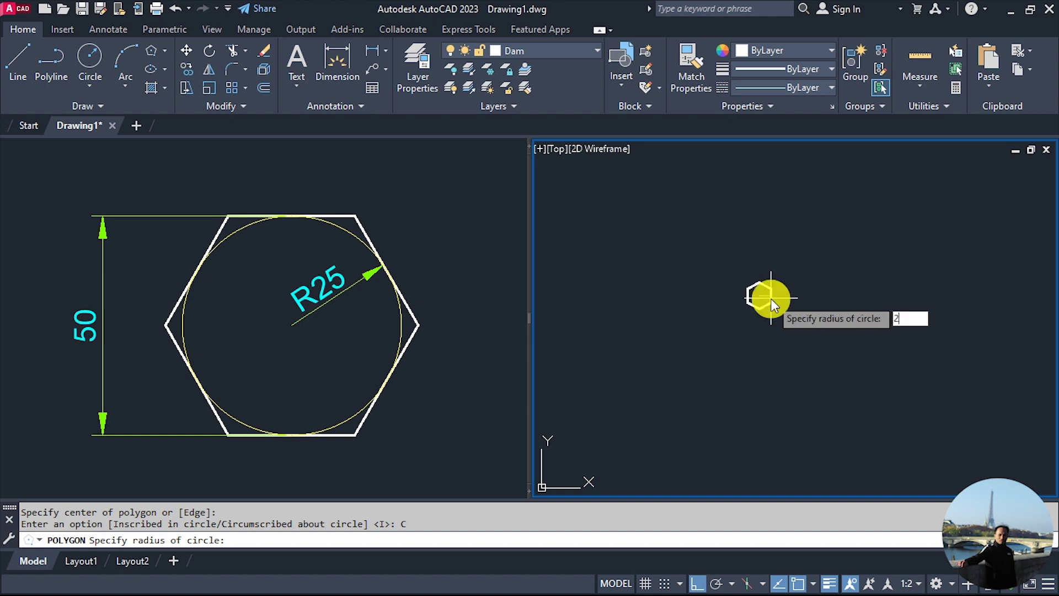
text(5)
key(Return)
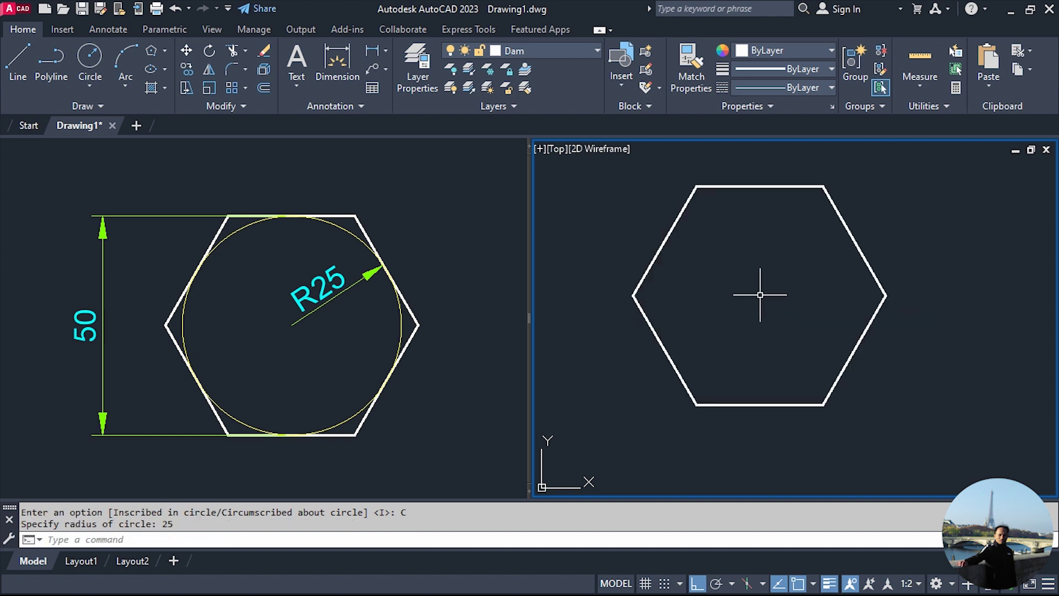
Add a 50 vertical linear dimension on the hexagon's left side
text(DLI)
key(Return)
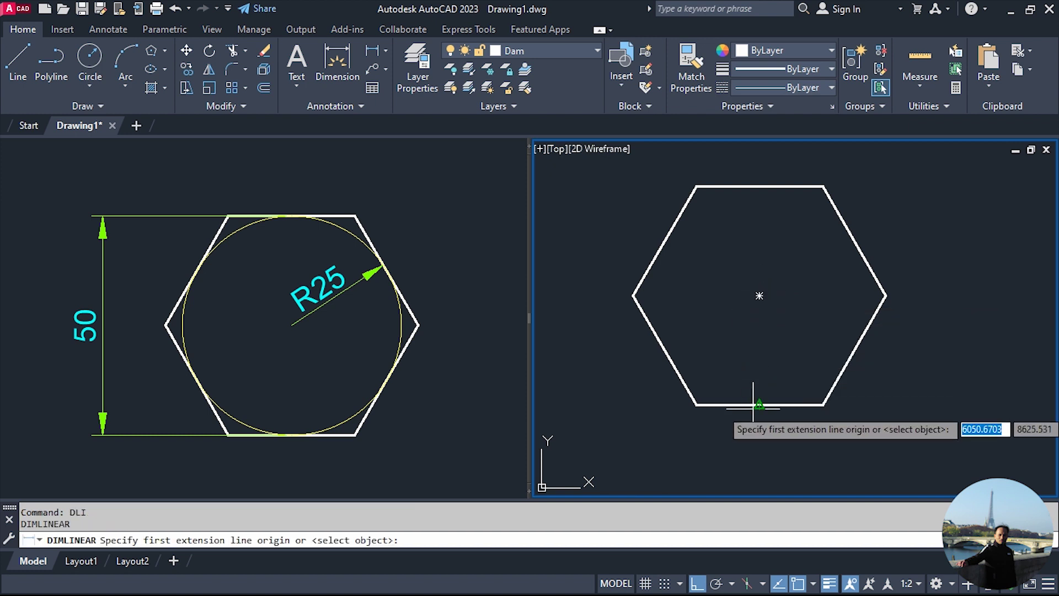
click(760, 405)
click(760, 186)
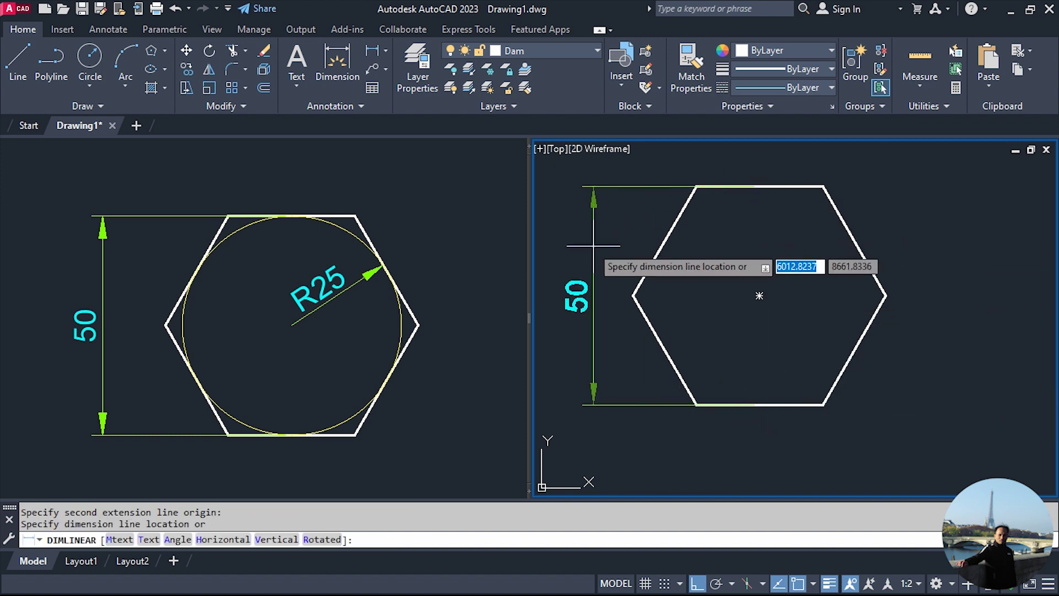
click(588, 284)
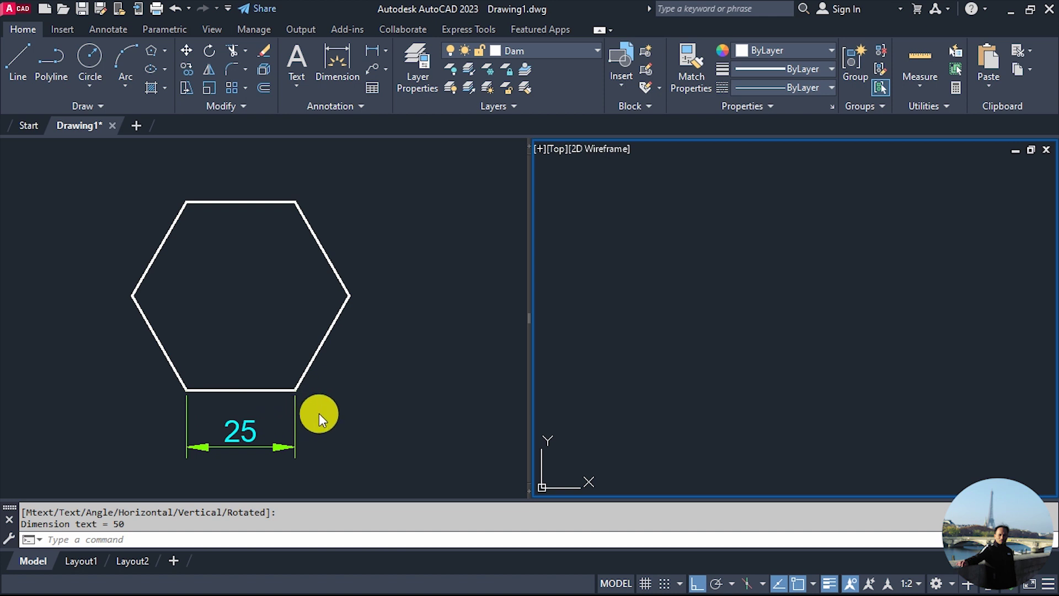
Clear a stray selection and start a six-sided POLYGON
click(727, 282)
key(Escape)
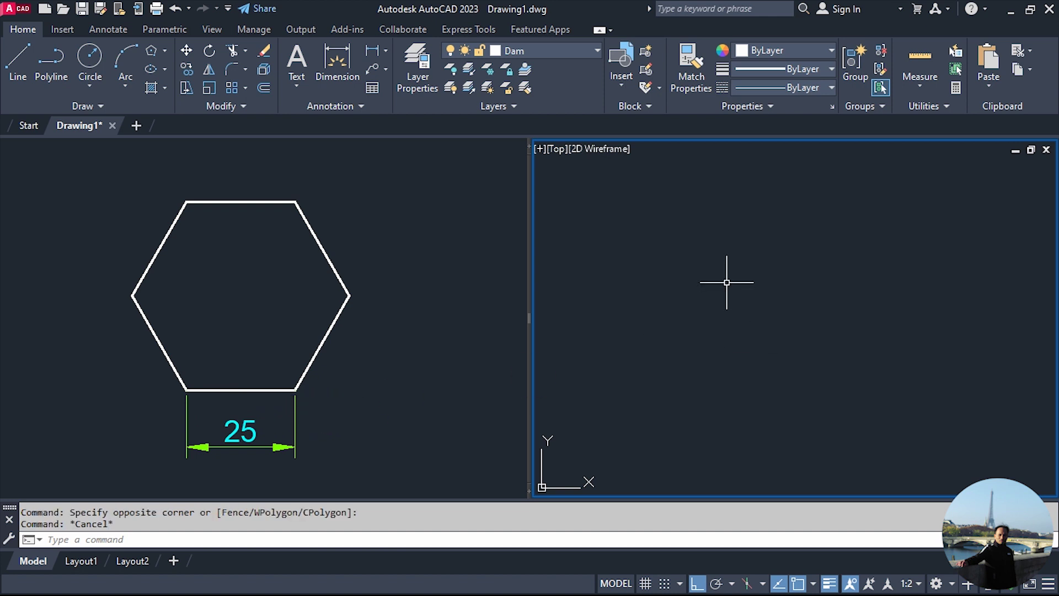
text(pol)
key(Return)
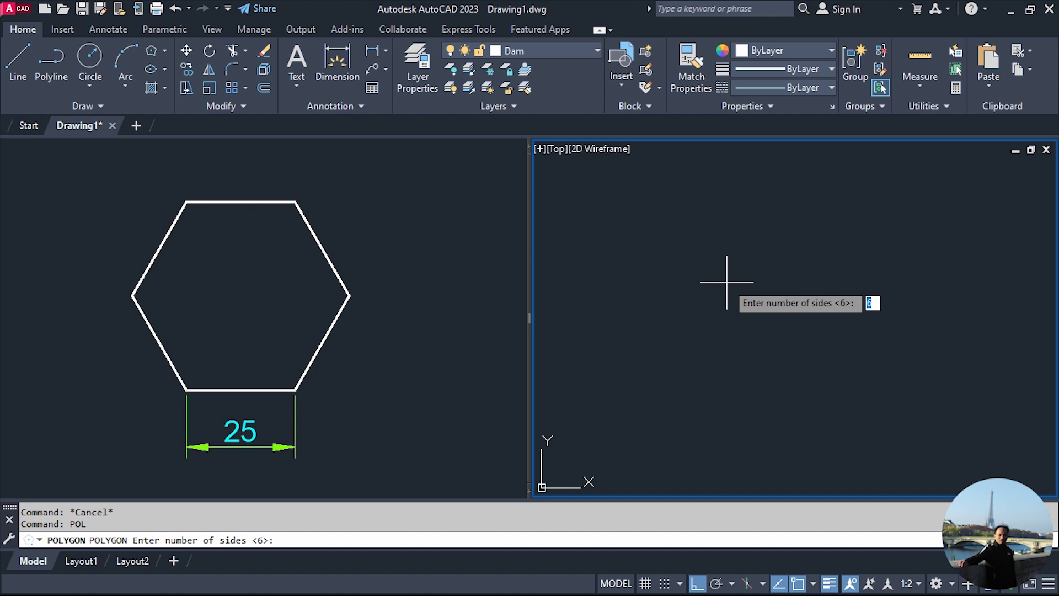
click(727, 283)
key(Return)
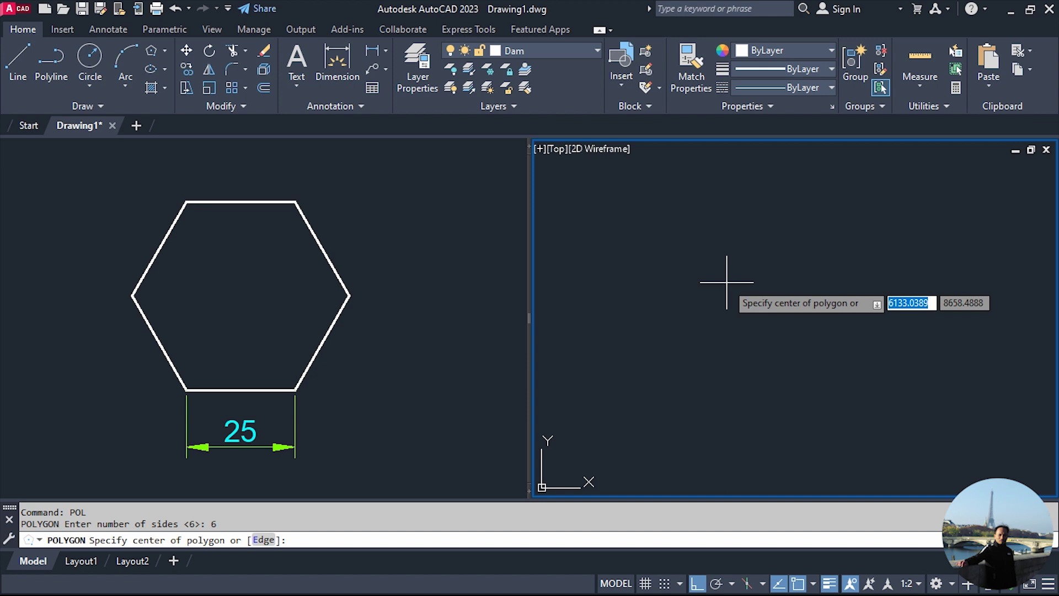
Define the hexagon by edge, with a 25-unit edge from the picked start point
text(e)
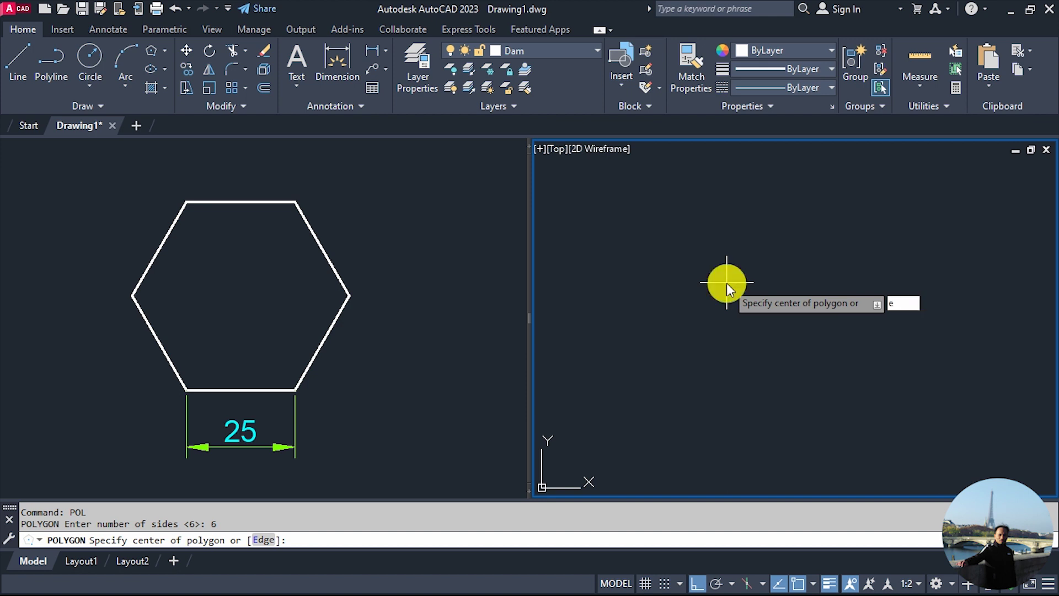
key(Return)
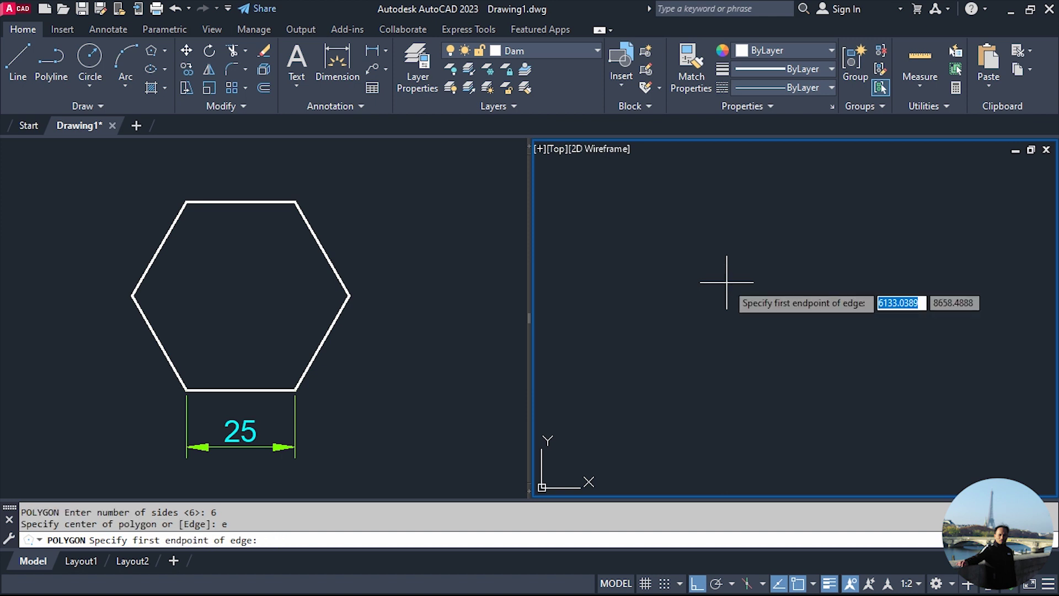
click(657, 369)
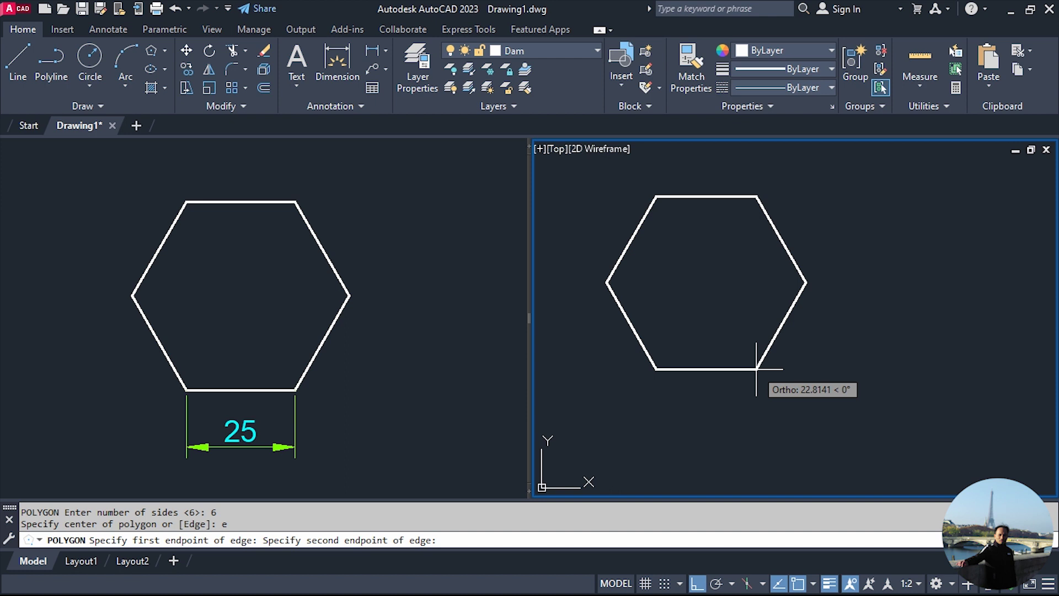
text(25)
key(Return)
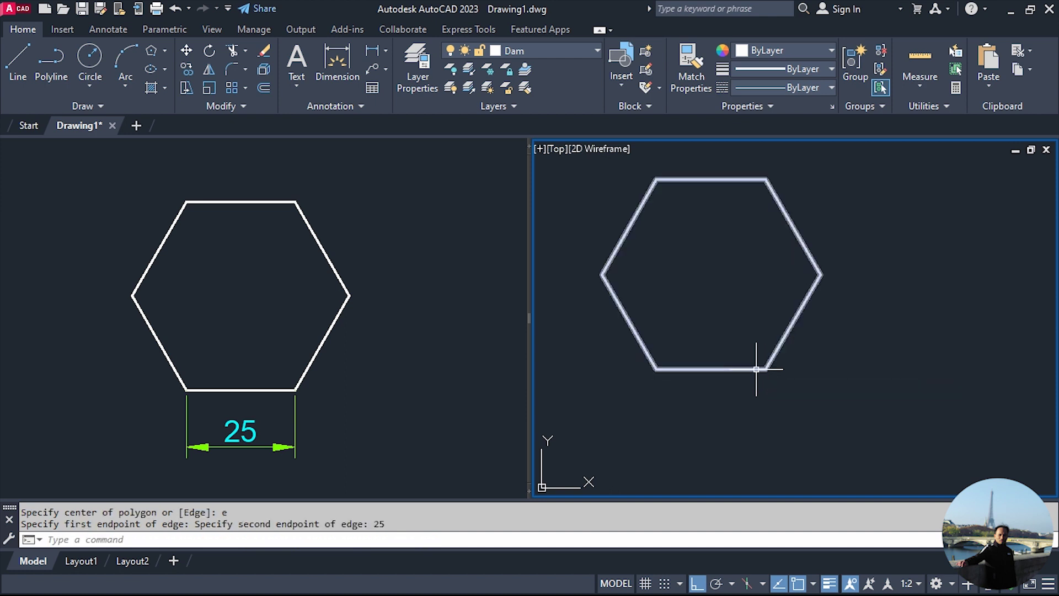
scroll(750, 310, down, 1)
scroll(773, 327, up, 2)
scroll(726, 309, down, 2)
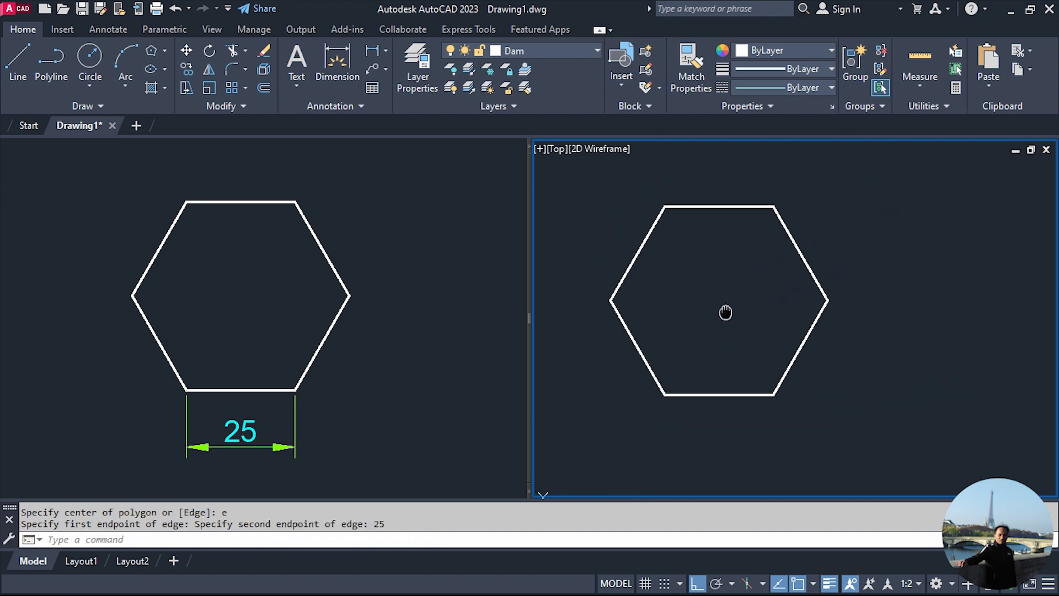